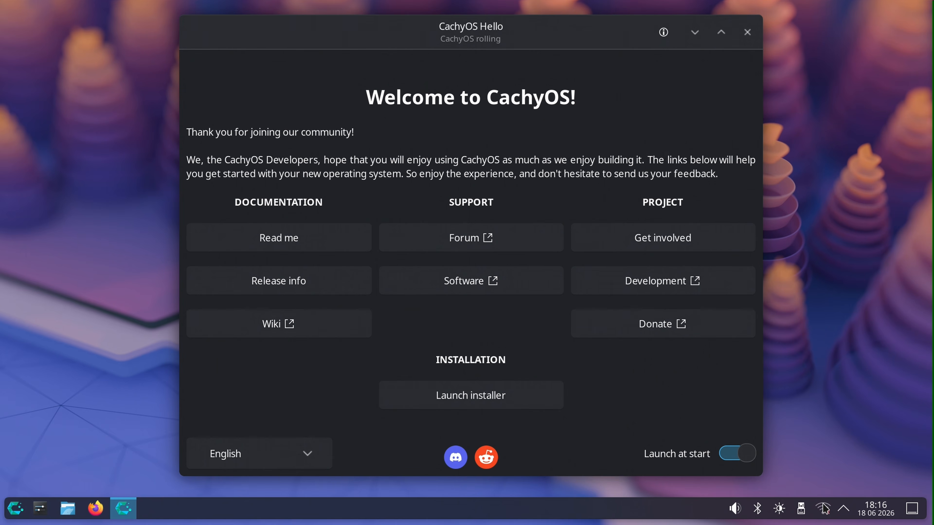
Step: Connect to the Guest Chungus Wi-Fi network by entering its Wi-Fi password
left_click(693, 332)
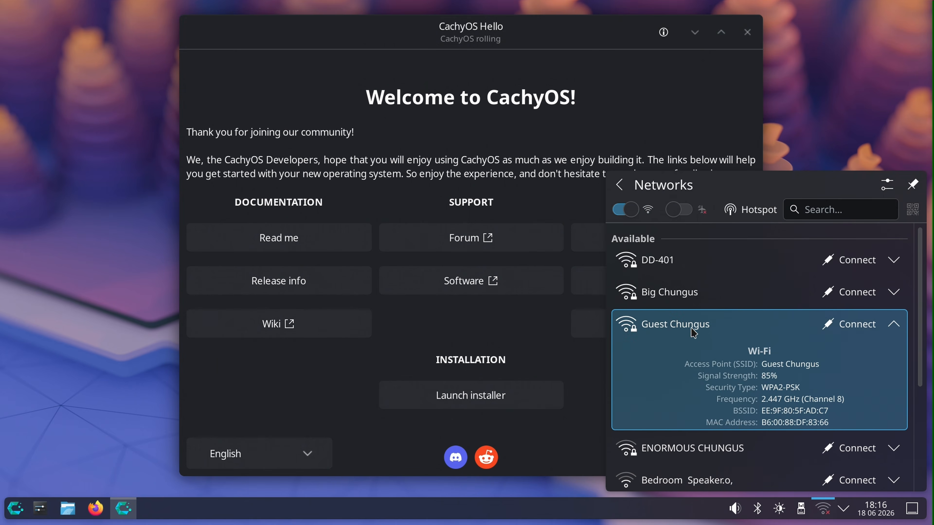
left_click(855, 324)
type("•••••••")
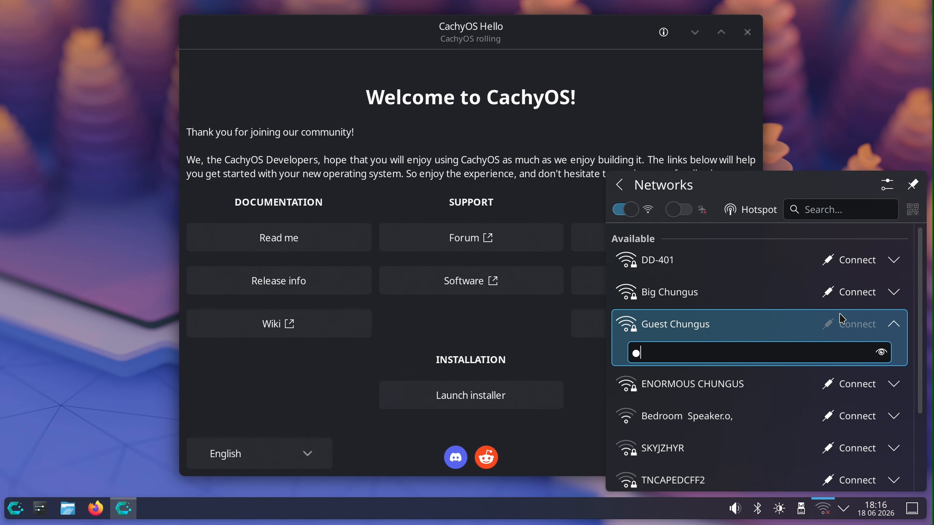
type("••")
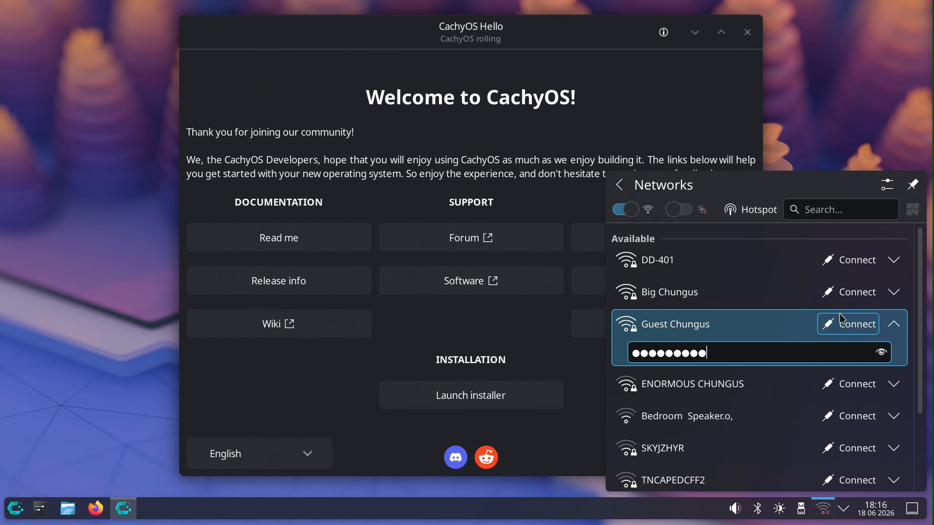
left_click(842, 318)
Step: Launch the system installer and proceed through the language, location and keyboard pages with American English and the default English (UK) keyboard layout
left_click(467, 404)
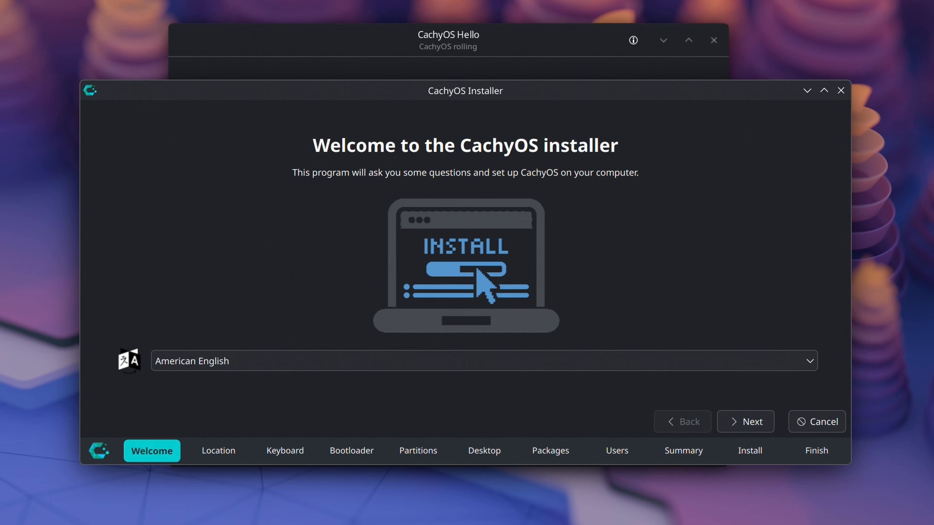
left_click(743, 422)
left_click(742, 446)
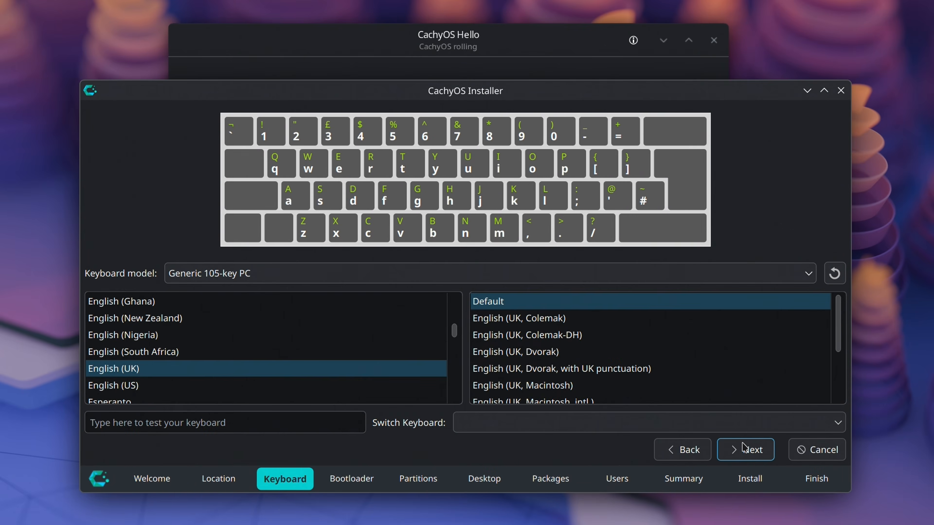
left_click(743, 448)
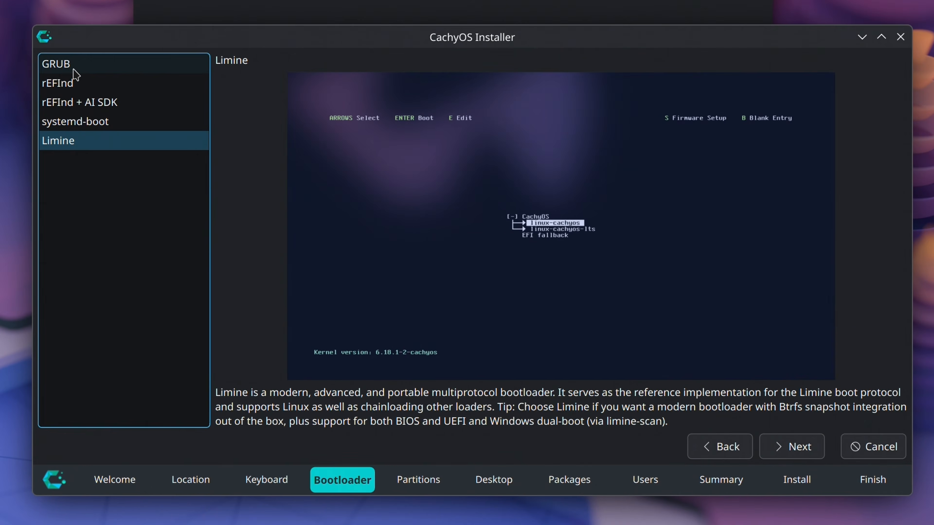
Step: Choose GRUB as the bootloader and continue with manual partitioning of the Fanxiang S690Q 1TB drive
left_click(116, 118)
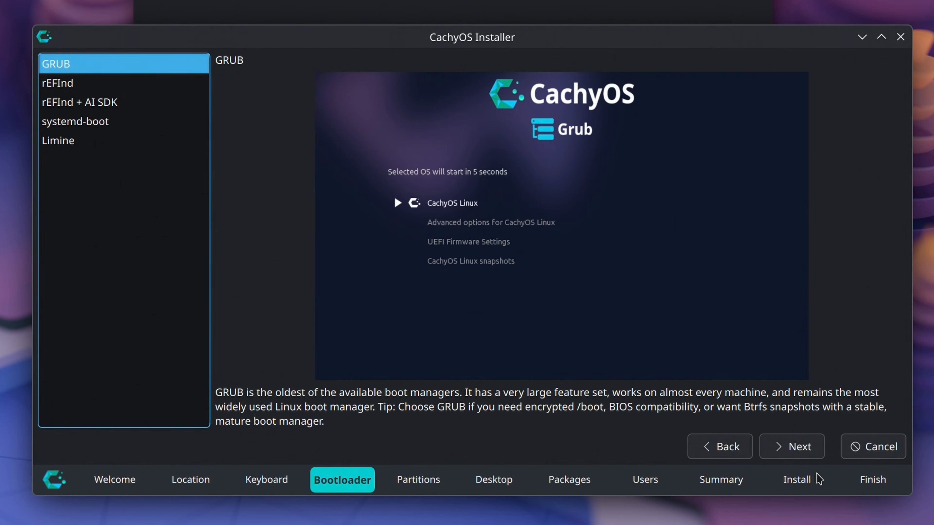
left_click(799, 457)
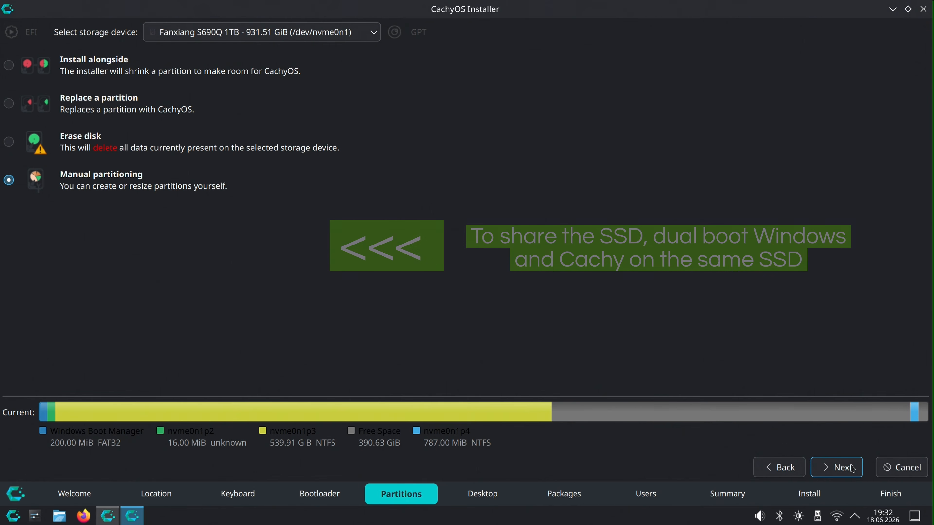
left_click(855, 469)
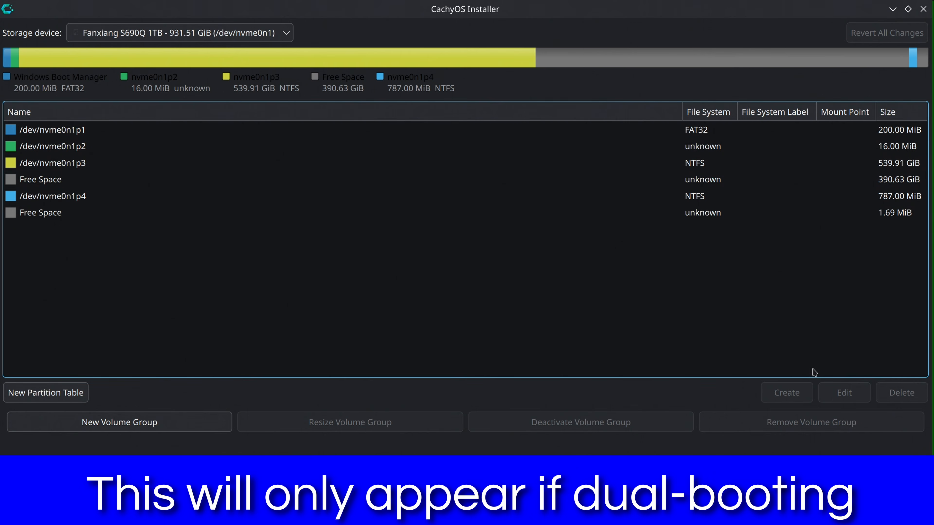
Step: Create a 1024 MiB fat32 partition mounted at /boot/efi in the large free space between nvme0n1p3 and nvme0n1p4
left_click(46, 179)
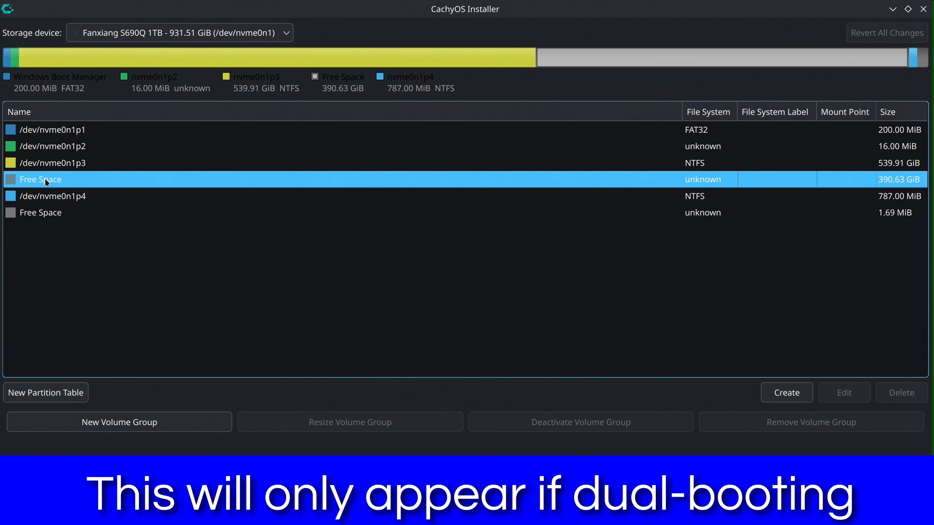
left_click(787, 393)
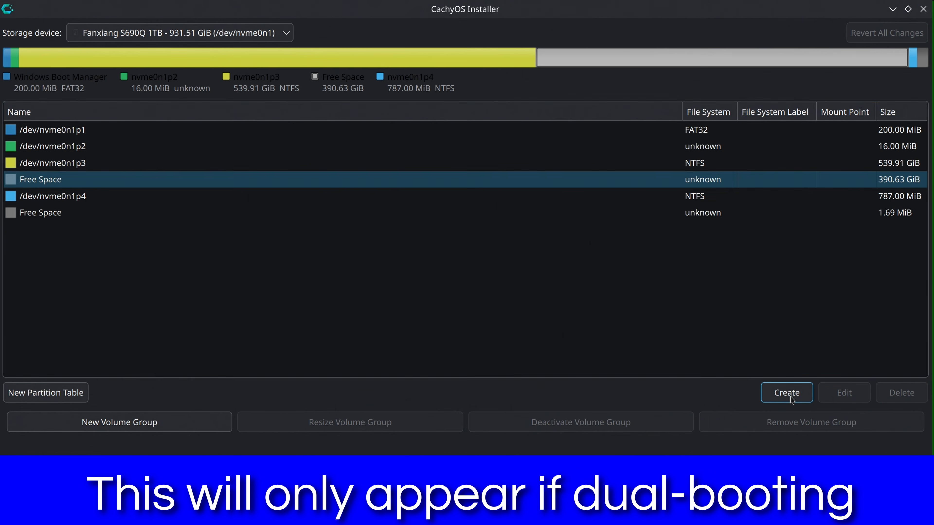
key("ctrl+a")
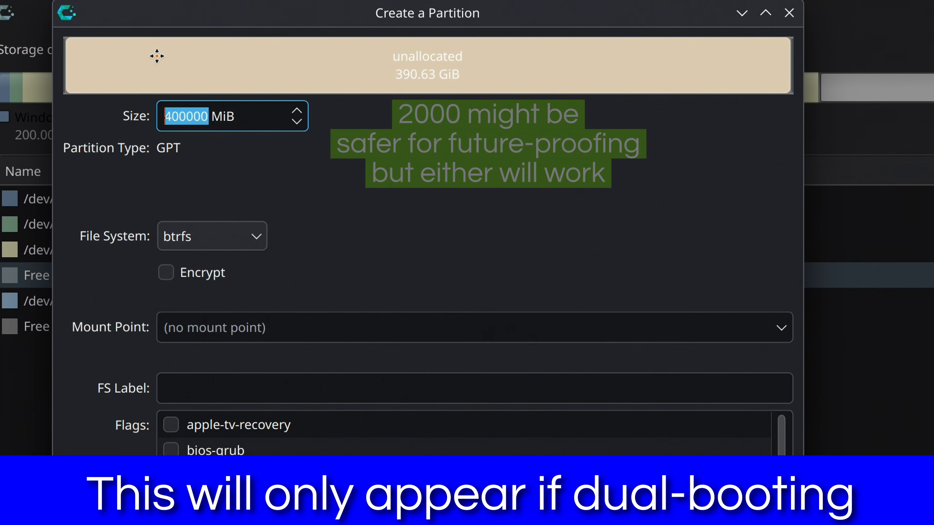
type("1024")
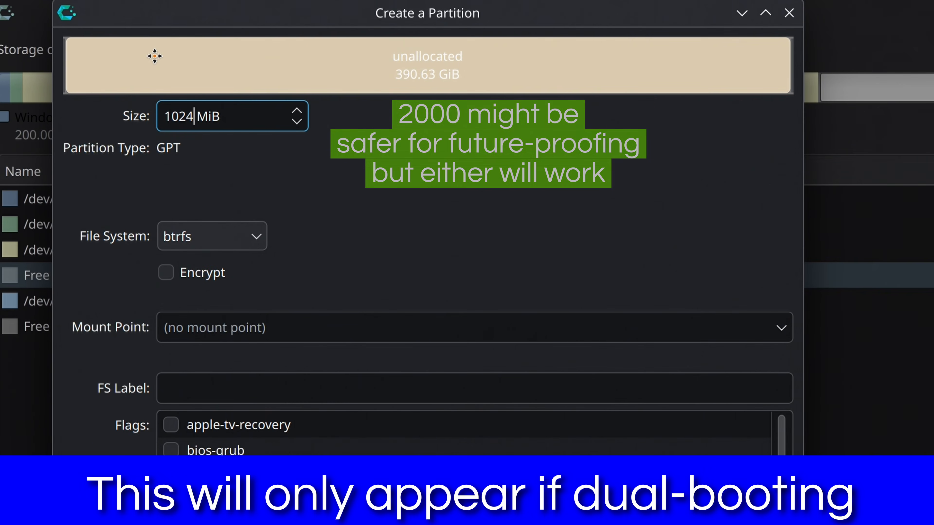
left_click(232, 240)
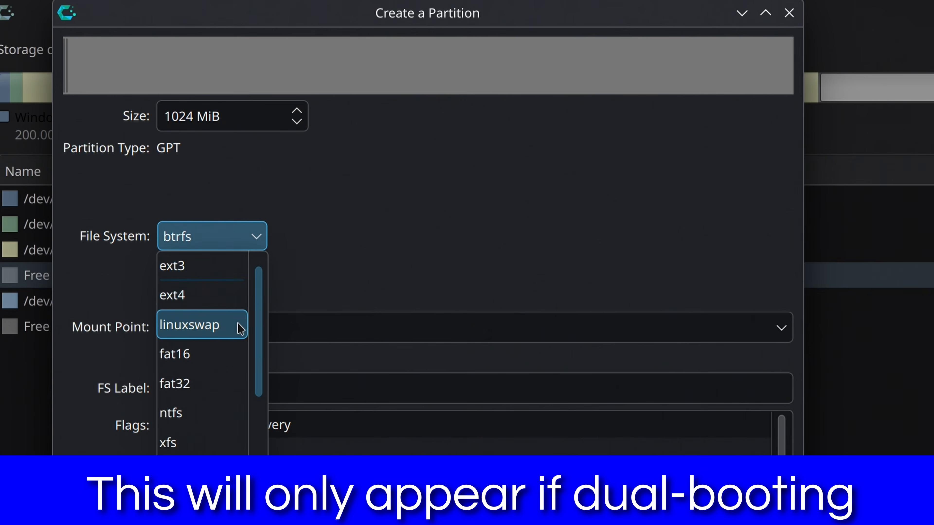
left_click(211, 382)
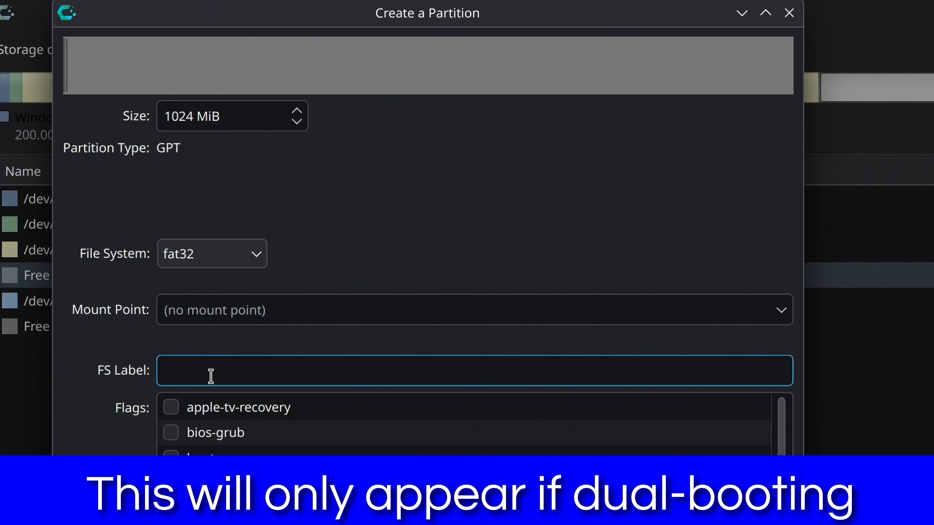
key("Tab")
type("/boot/efi")
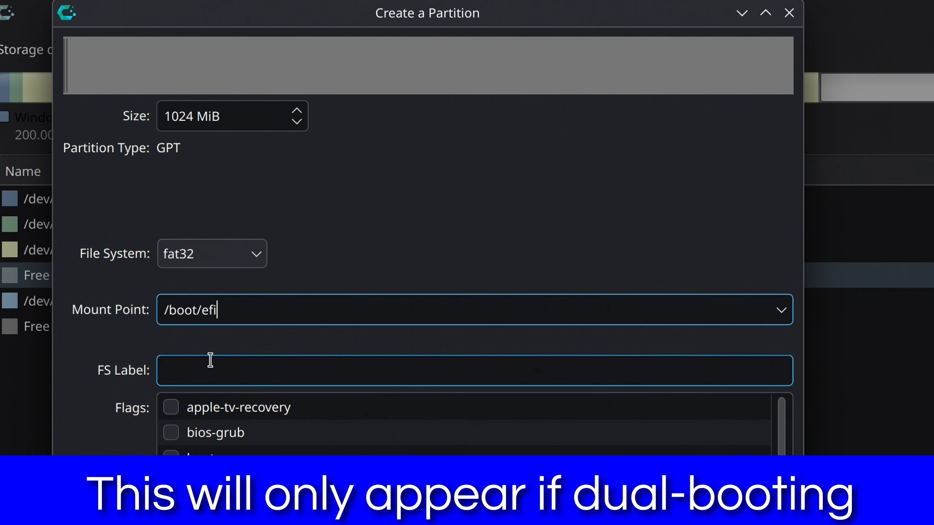
left_click(210, 360)
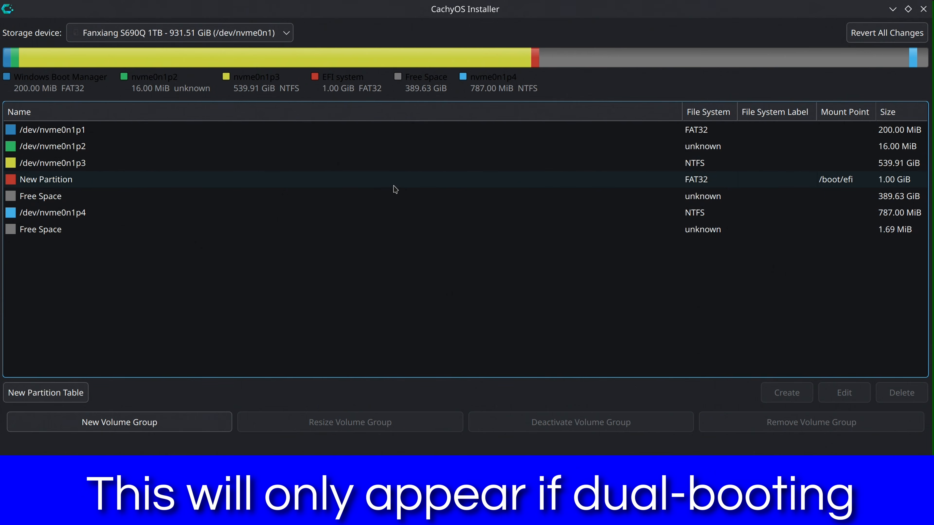
Step: Create a 398976 MiB btrfs partition mounted at / in the remaining large free space
left_click(390, 196)
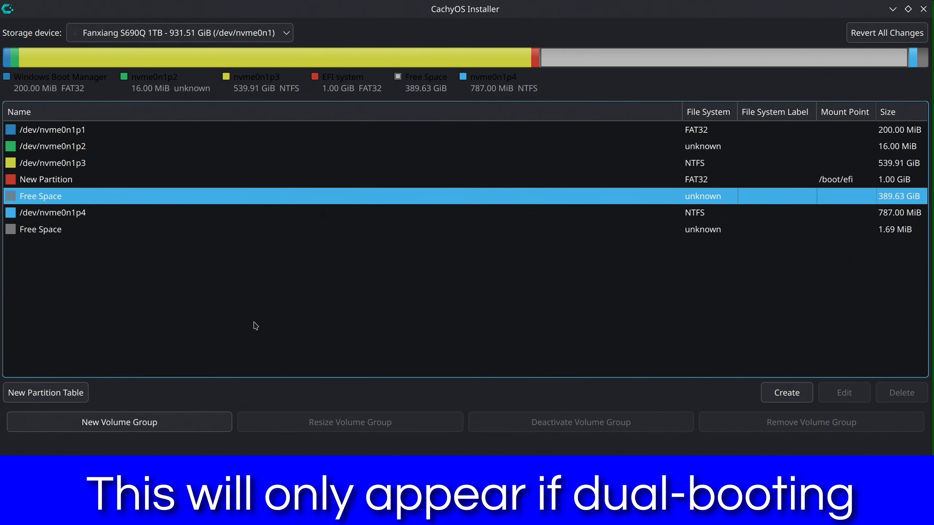
left_click(803, 404)
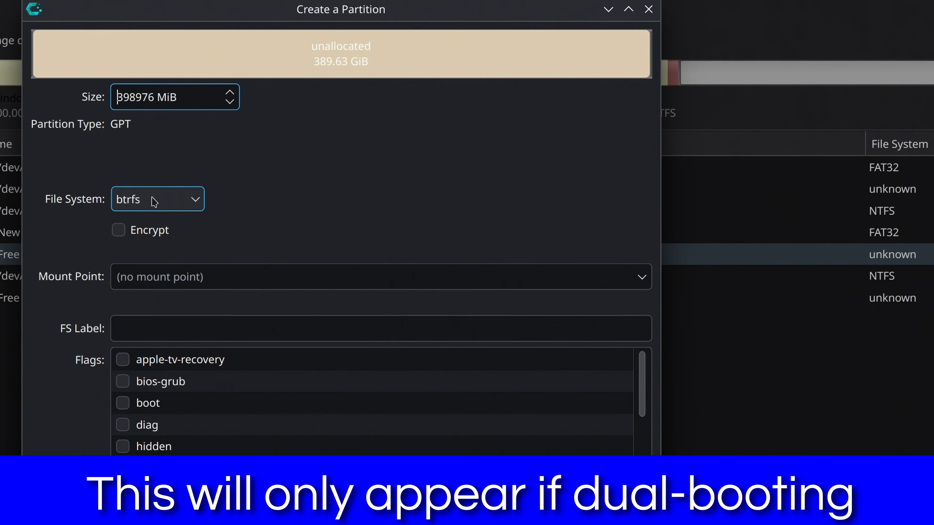
left_click(145, 287)
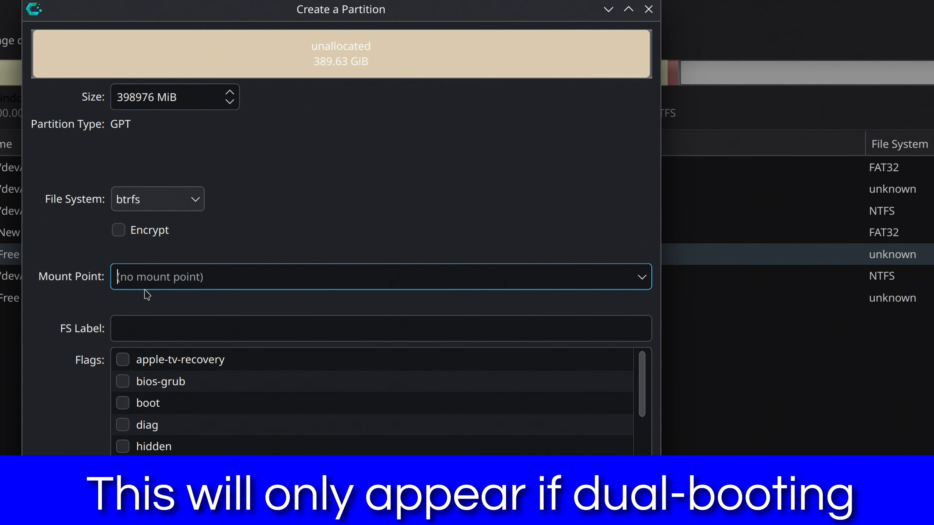
type("/")
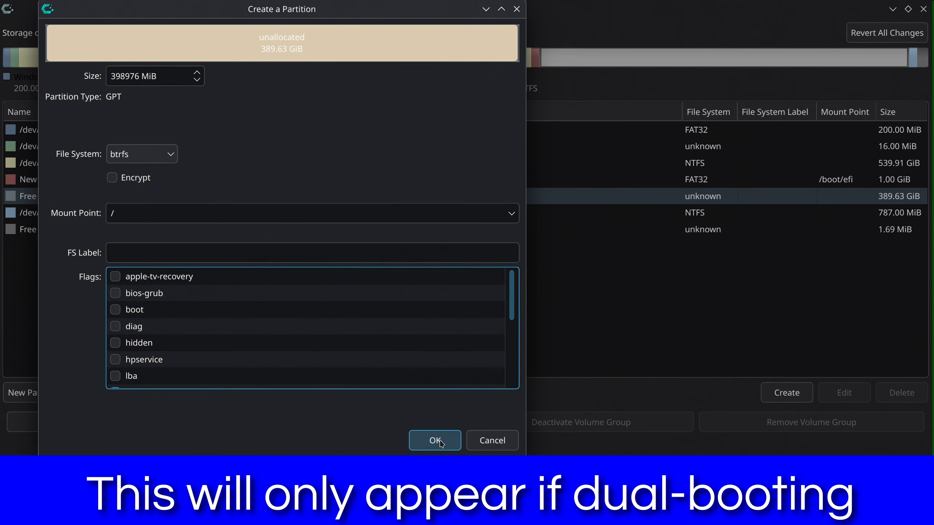
left_click(433, 440)
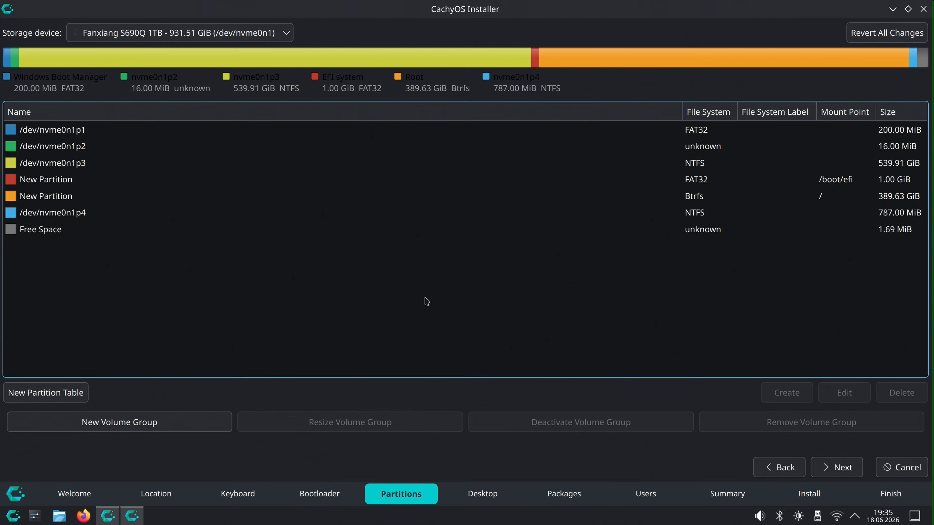
Step: Continue with Plasma Desktop as the desktop environment and add the Printing-Support and Support for HP Printer/Scanner packages
left_click(836, 468)
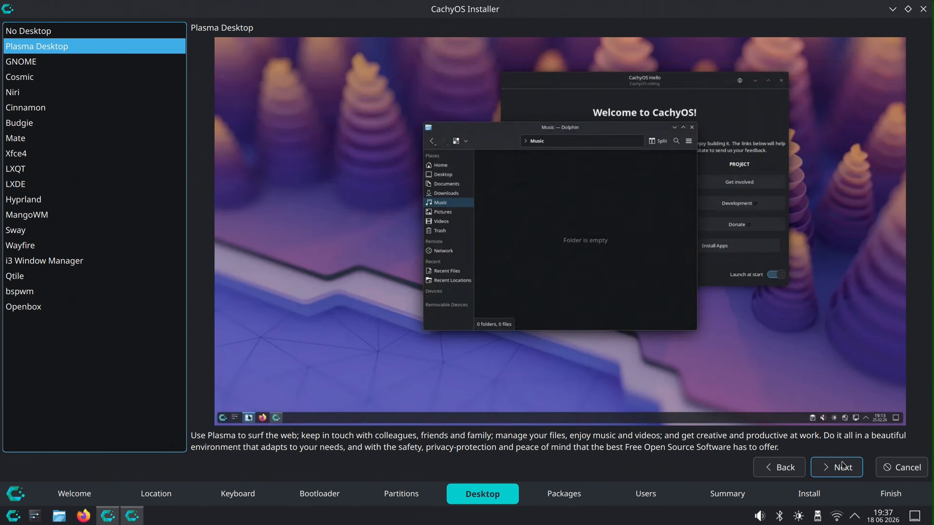
left_click(843, 468)
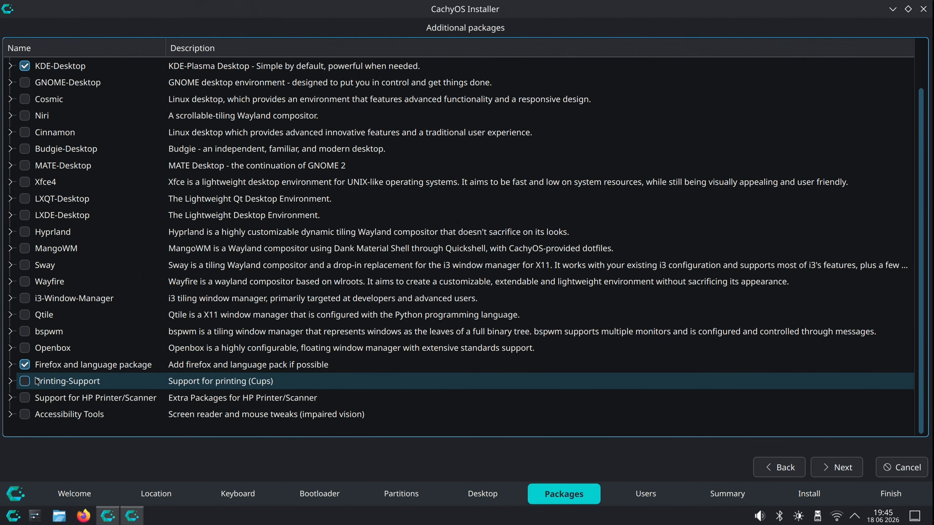
left_click(24, 381)
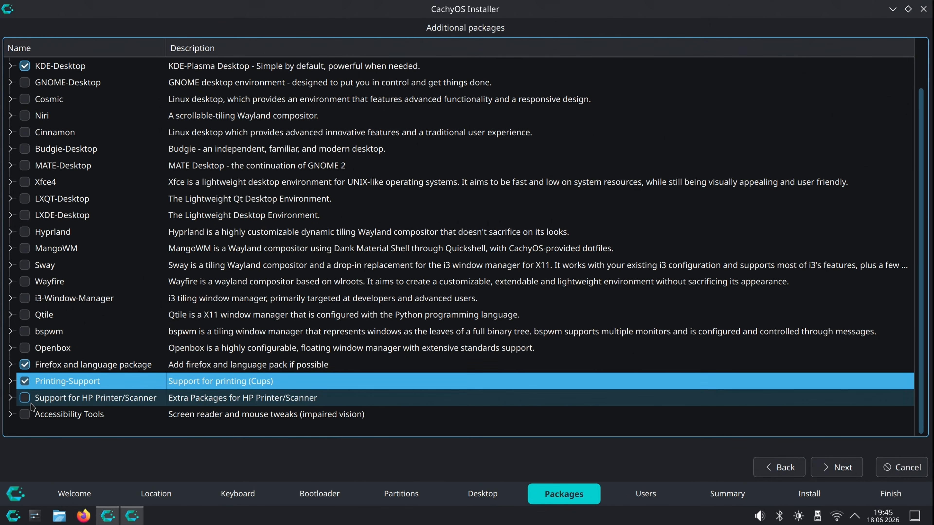
left_click(25, 399)
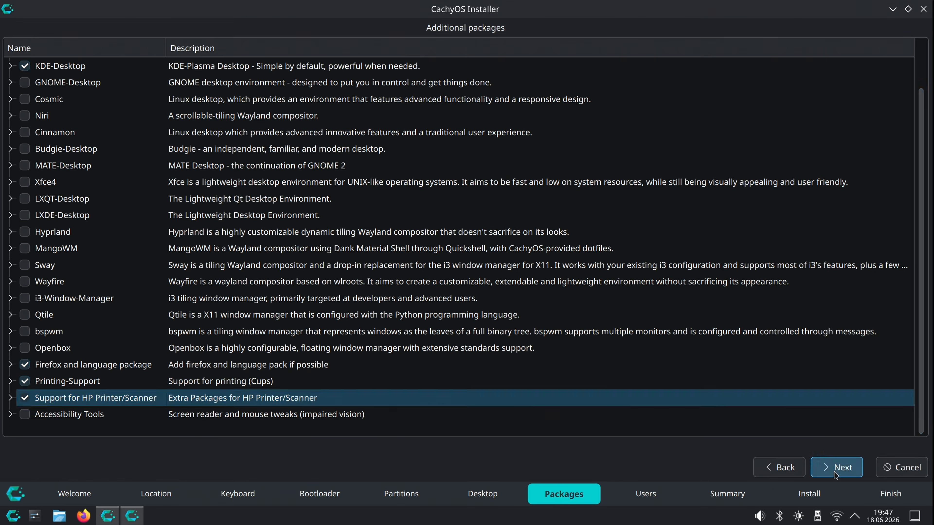
Step: Proceed to the user account page and fill in the user's full name, login name and computer name
left_click(838, 469)
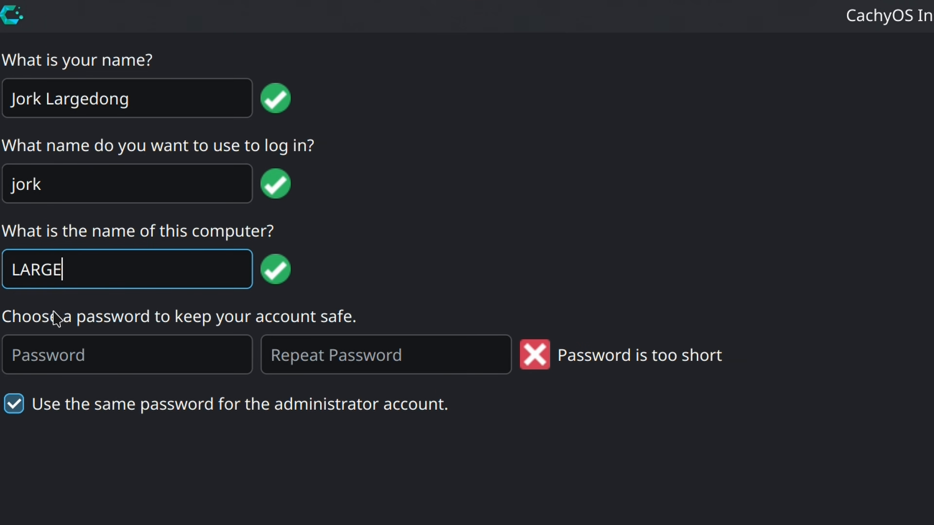
type("DONG-PC")
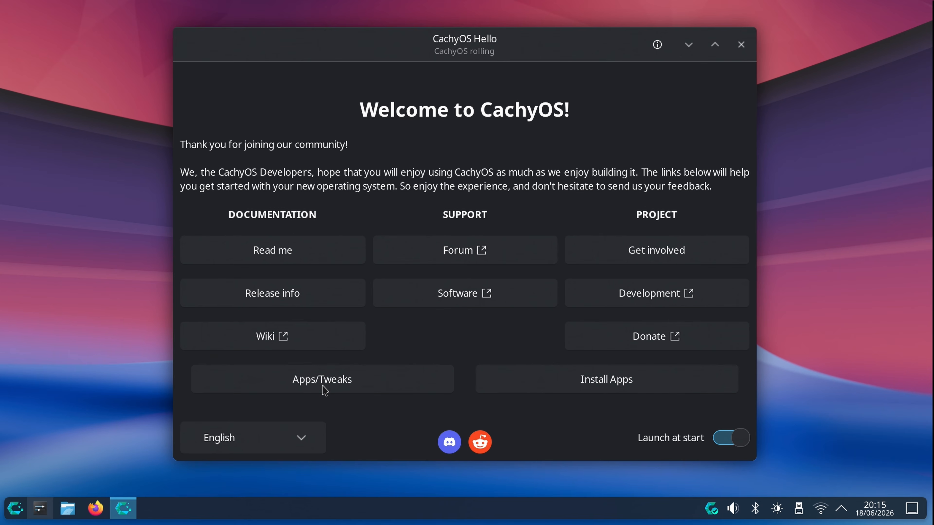
Step: Run a system update from the Apps/Tweaks page, accepting the replacement of sdl2 with sdl2-compat and the installation
left_click(324, 390)
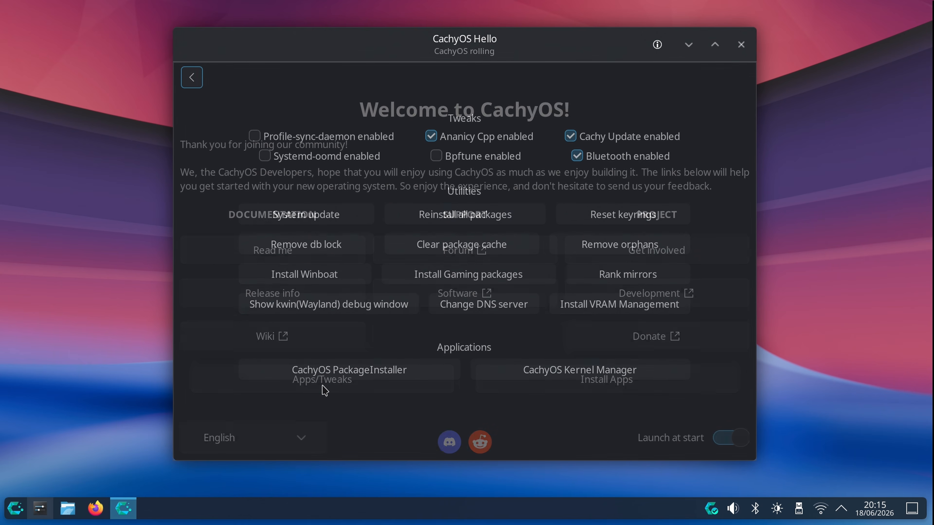
left_click(319, 217)
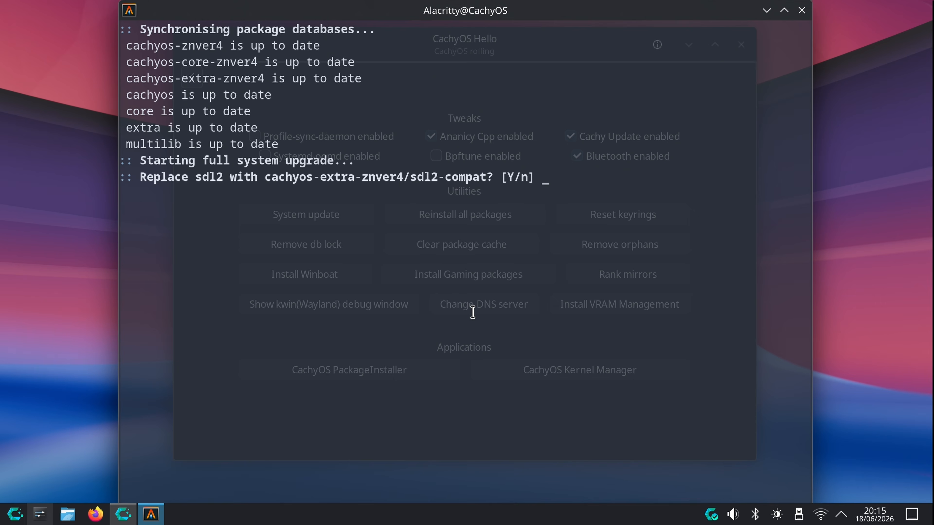
type("y")
key("Return")
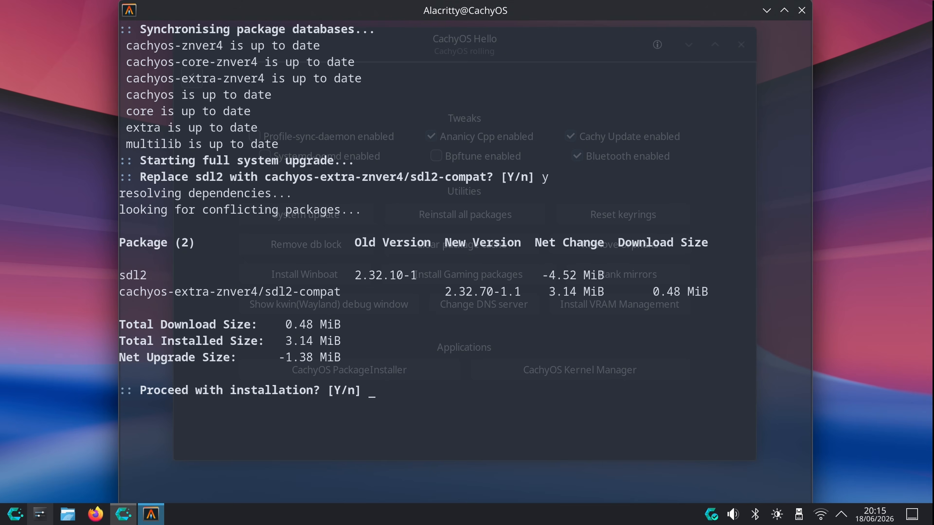
type("y")
key("Return")
key("Return")
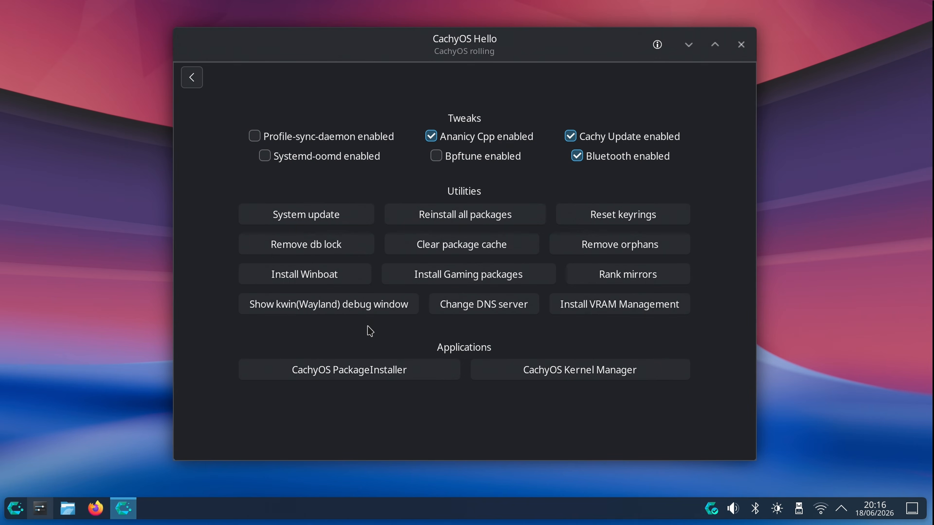
Step: Install the gaming packages from the utilities and confirm the installation
left_click(481, 279)
type("y")
key("Return")
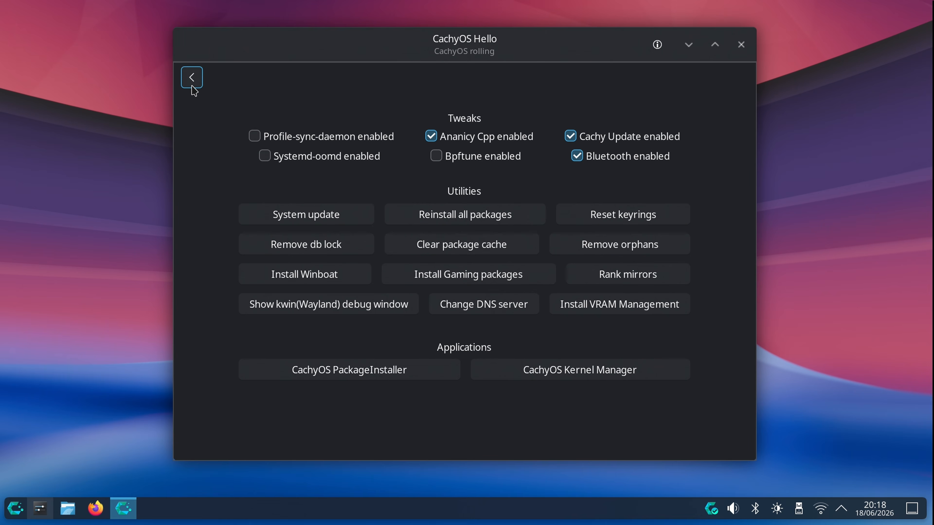
Step: Return to the welcome page and open the package installer for installing apps
left_click(192, 85)
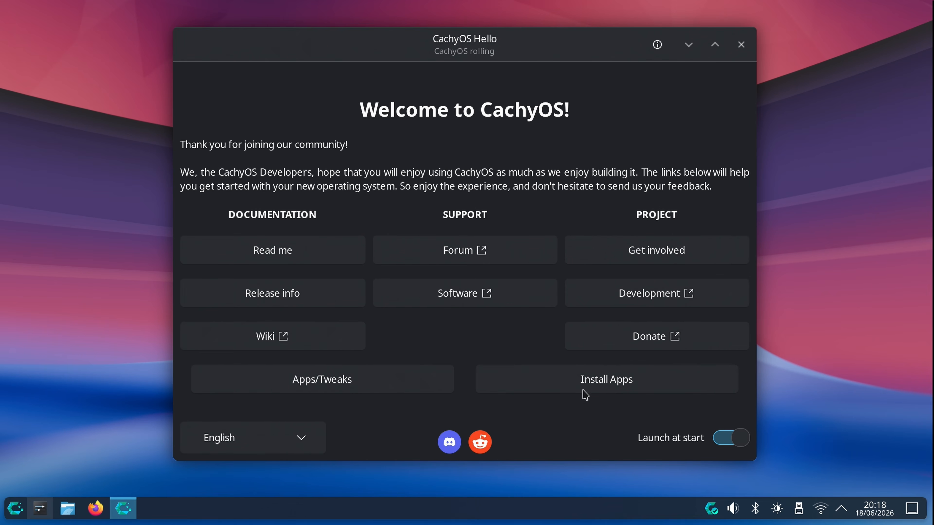
left_click(602, 385)
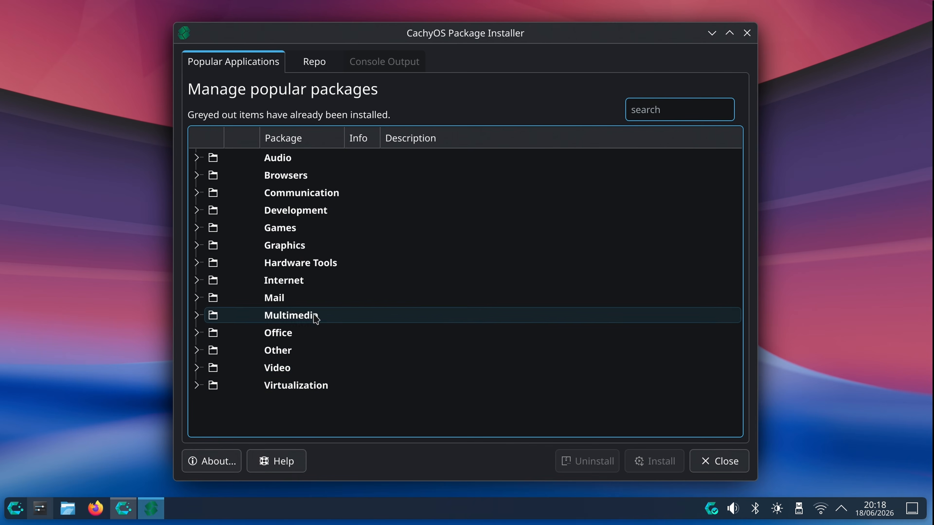
Step: Browse the Games category of popular applications, and search the repository packages for "protonup" and mark protonup-qt for installation
left_click(199, 228)
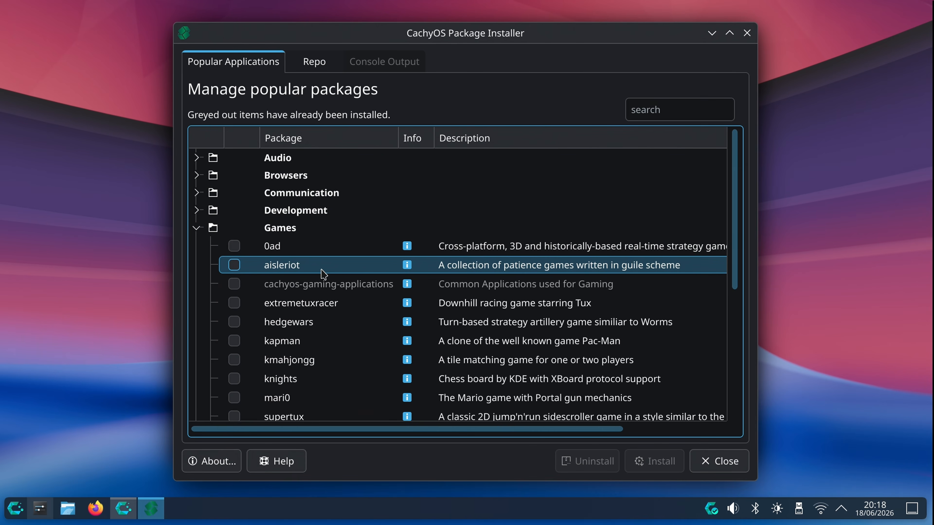
scroll(326, 274, "down", 2)
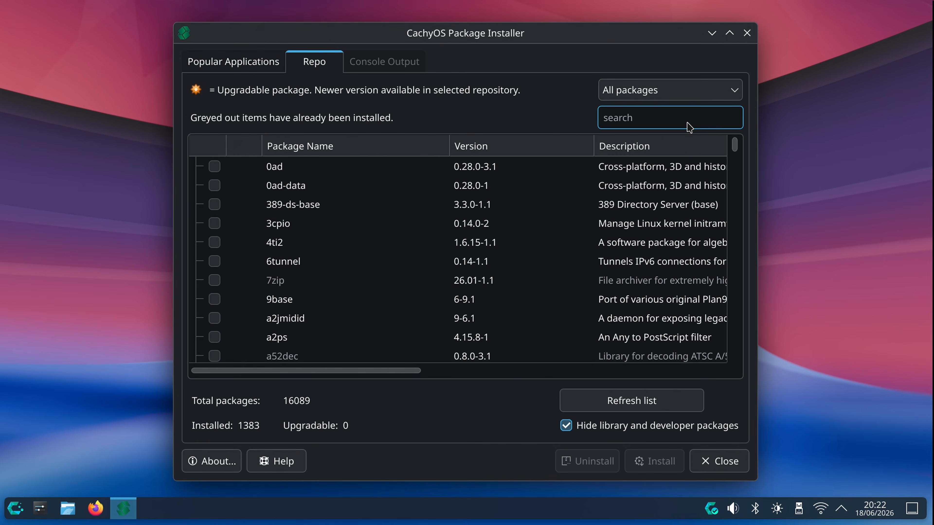
type("proton")
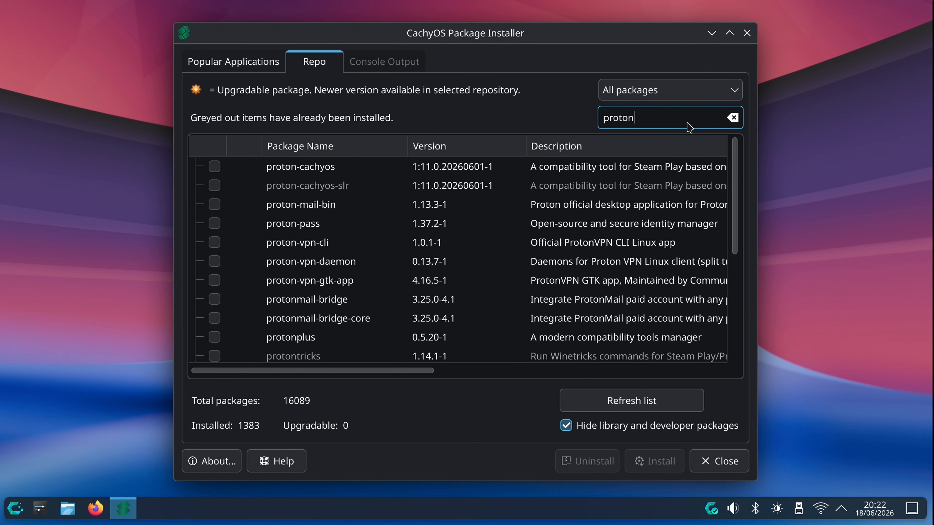
type("up")
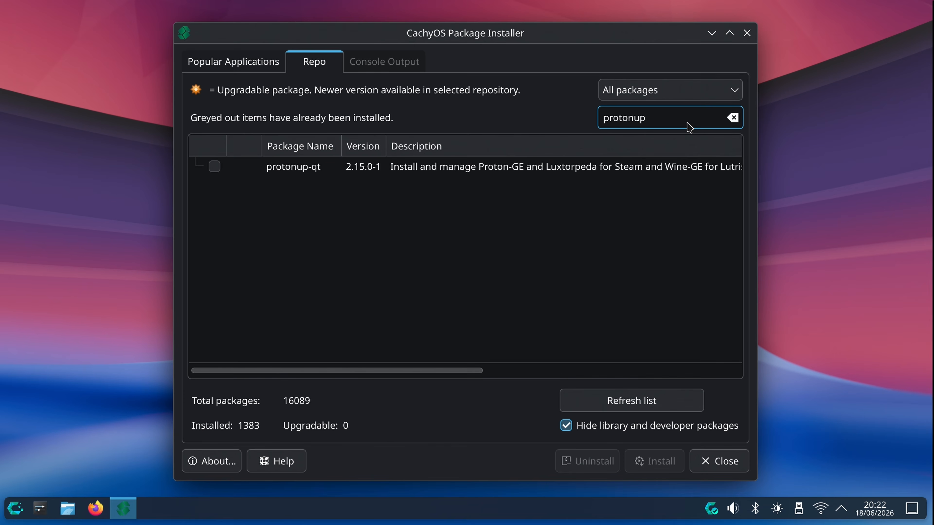
left_click(214, 166)
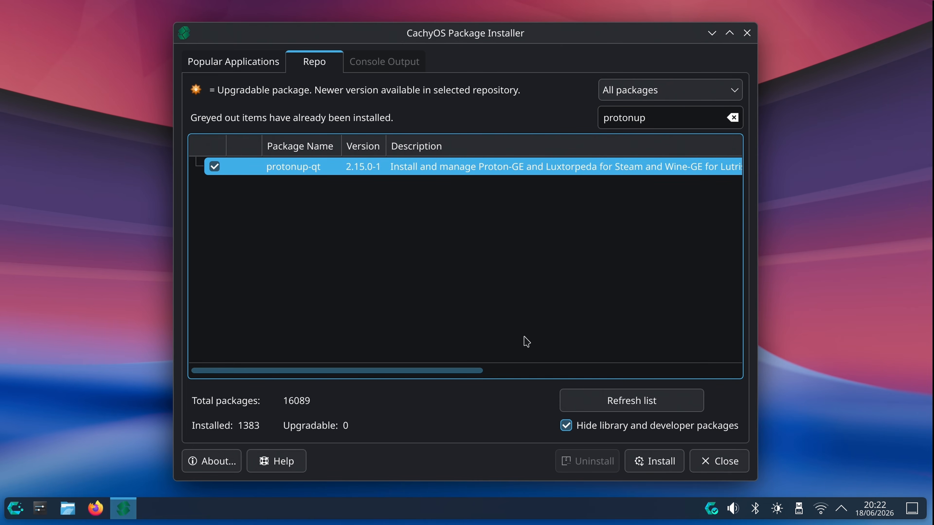
Step: Install the selected protonup-qt package, authenticating with the account password and answering y to proceed with the installation
left_click(639, 465)
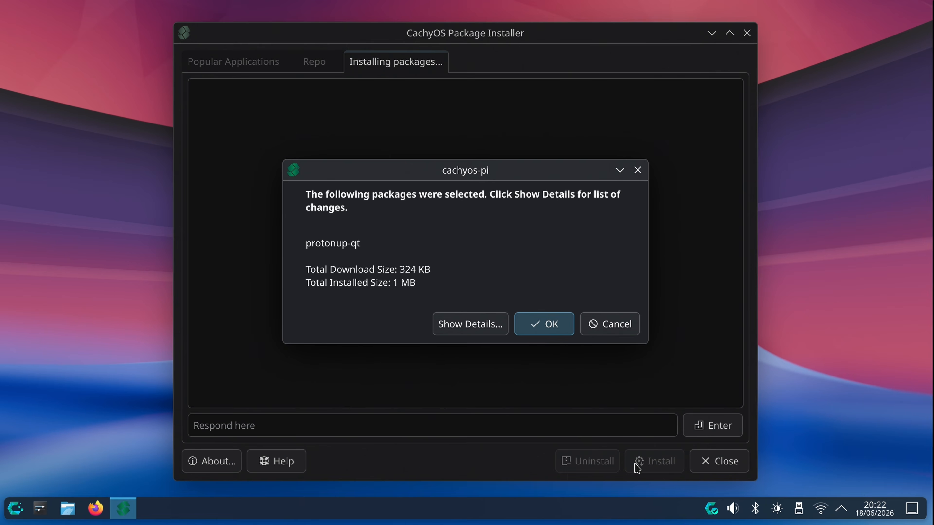
left_click(559, 329)
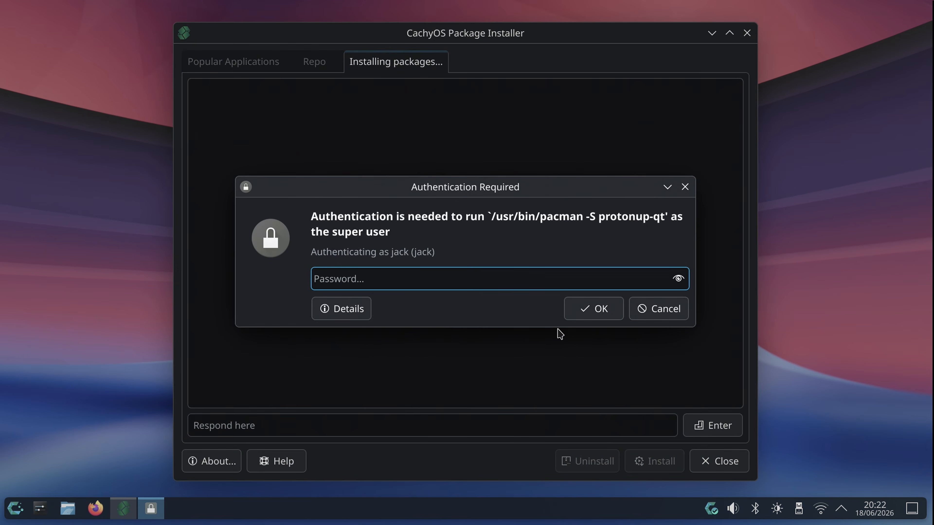
type("****")
key("Return")
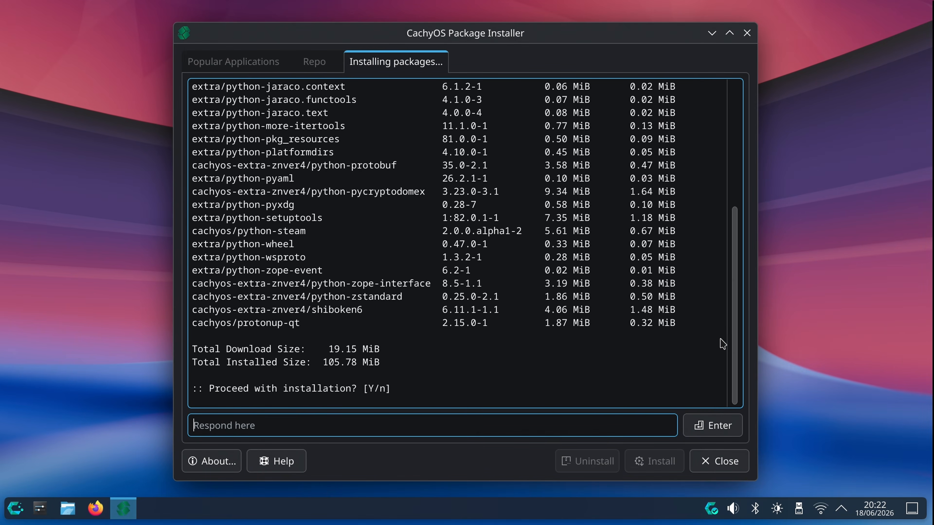
type("y")
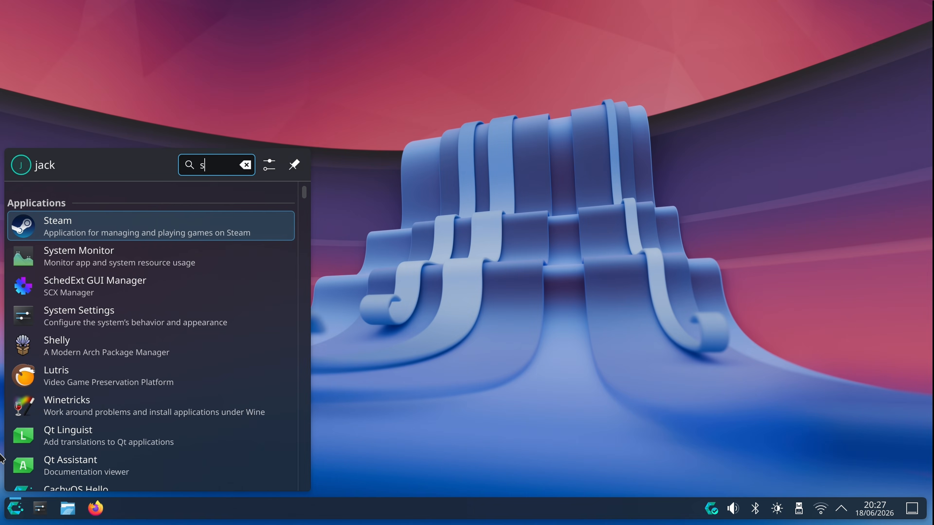
Step: Find Steam among the installed applications, pin it to the task manager and launch it
type("team")
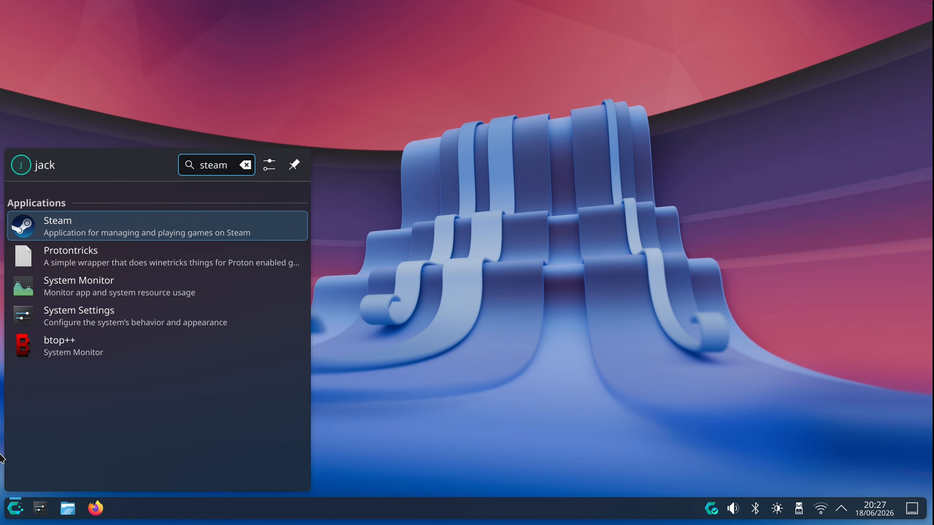
right_click(146, 238)
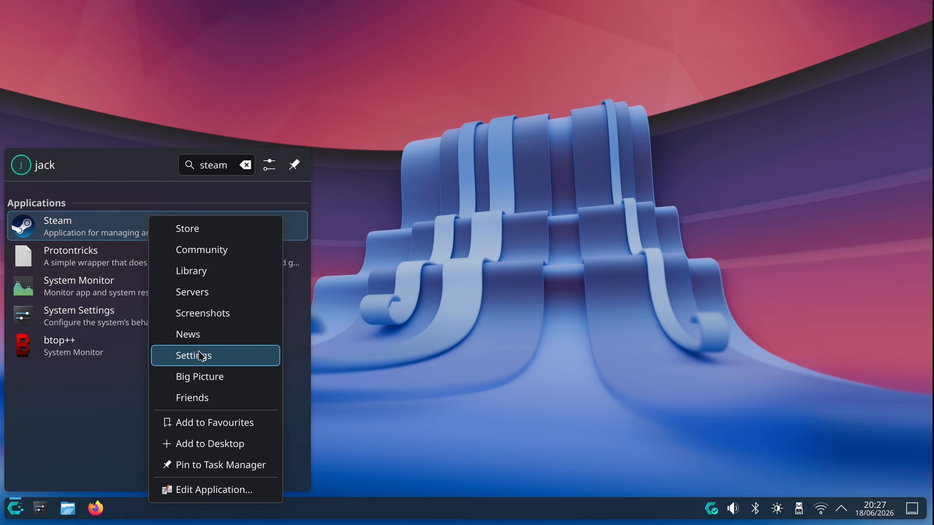
left_click(209, 465)
left_click(407, 440)
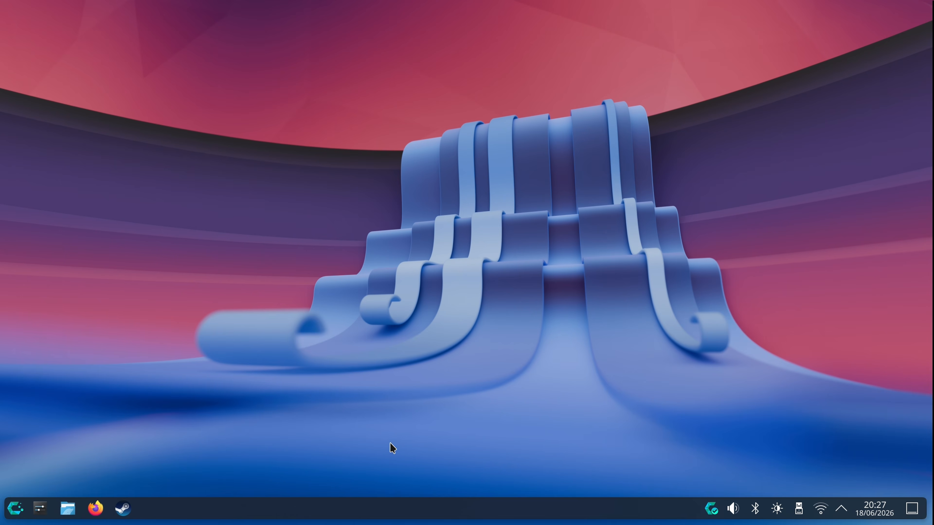
left_click(124, 510)
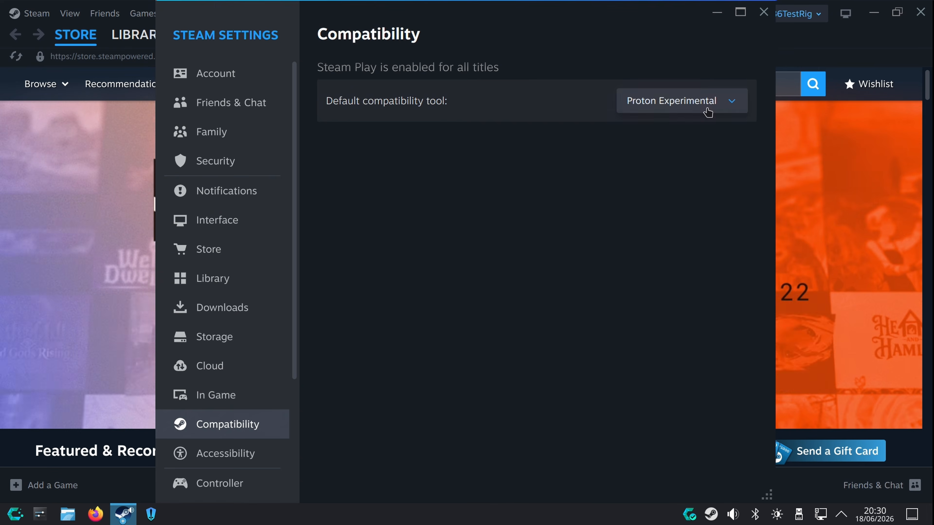
Step: Set Steam's default compatibility tool to proton-cachyos-11.0-20260601 (steam linux runtime) and restart Steam to apply it
left_click(708, 110)
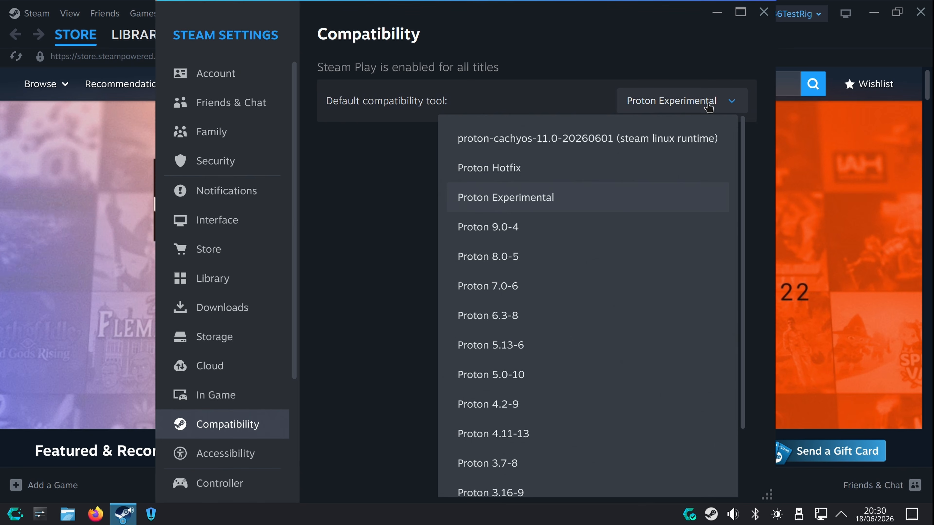
left_click(672, 148)
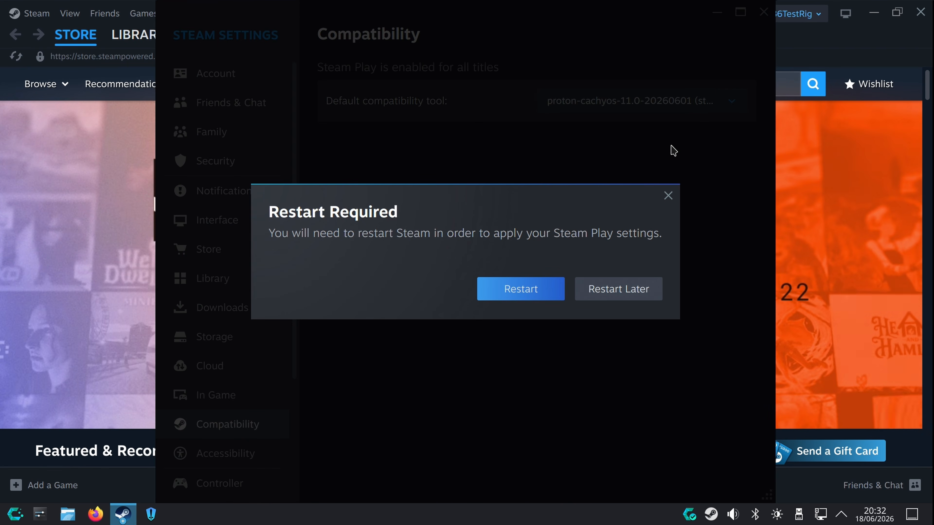
left_click(506, 294)
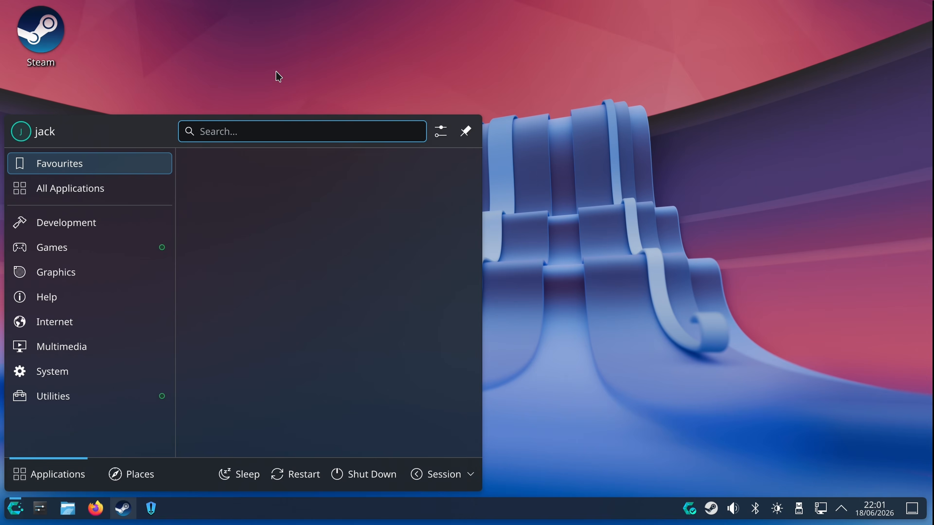
Step: Open Btrfs Assistant, authenticating with the account password, and view the Snapper snapshot list and the Snapper settings
type("btrfs")
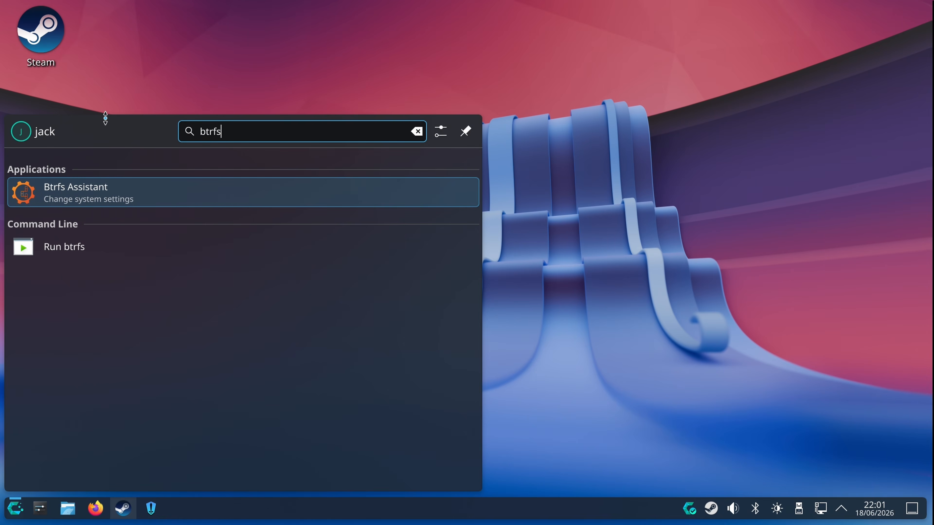
left_click(102, 188)
type("****")
key("Return")
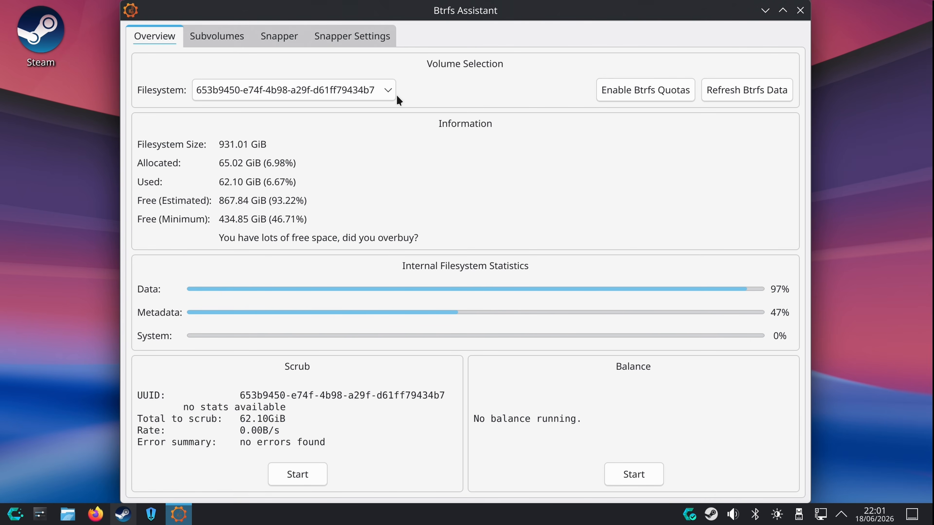
left_click(287, 42)
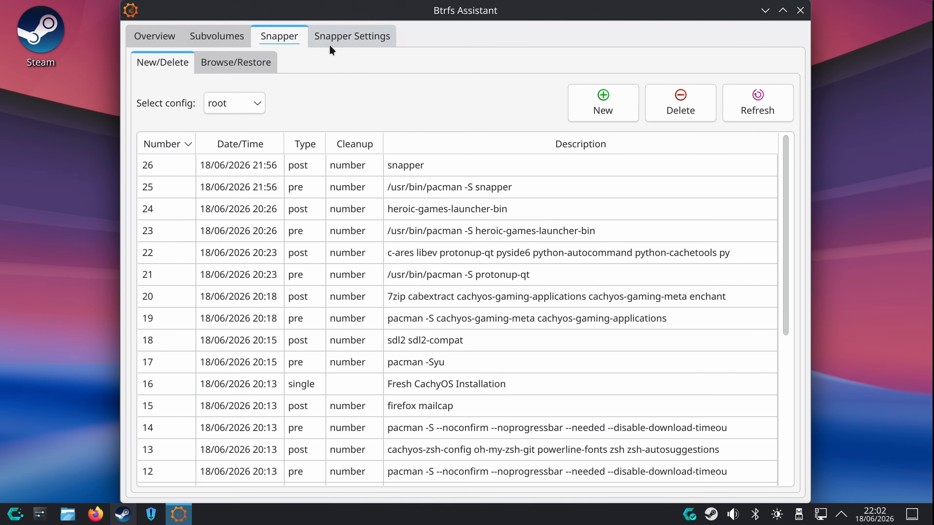
left_click(354, 36)
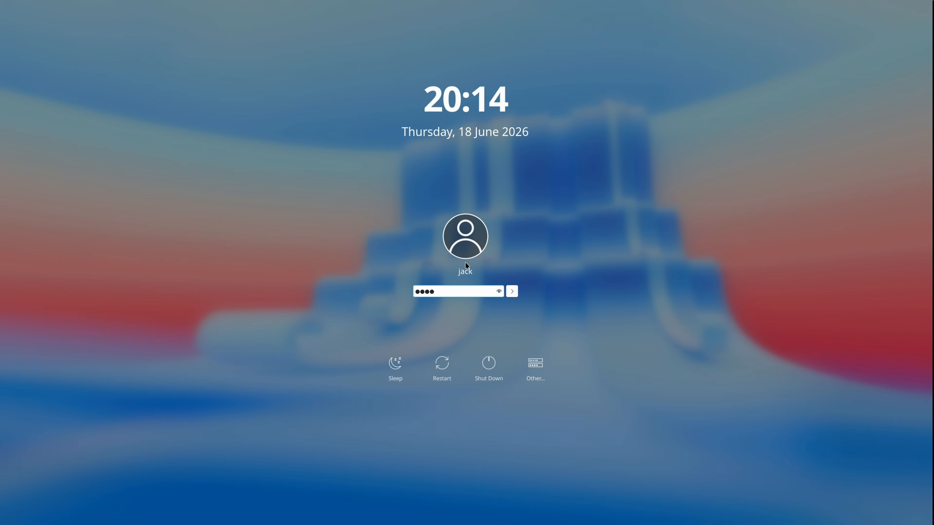
Step: Log in to the desktop with the account password
key("Return")
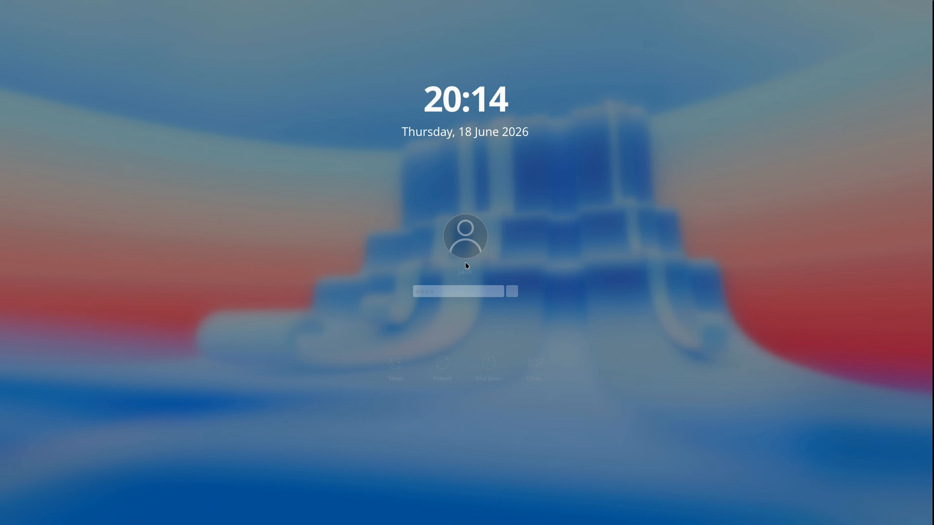